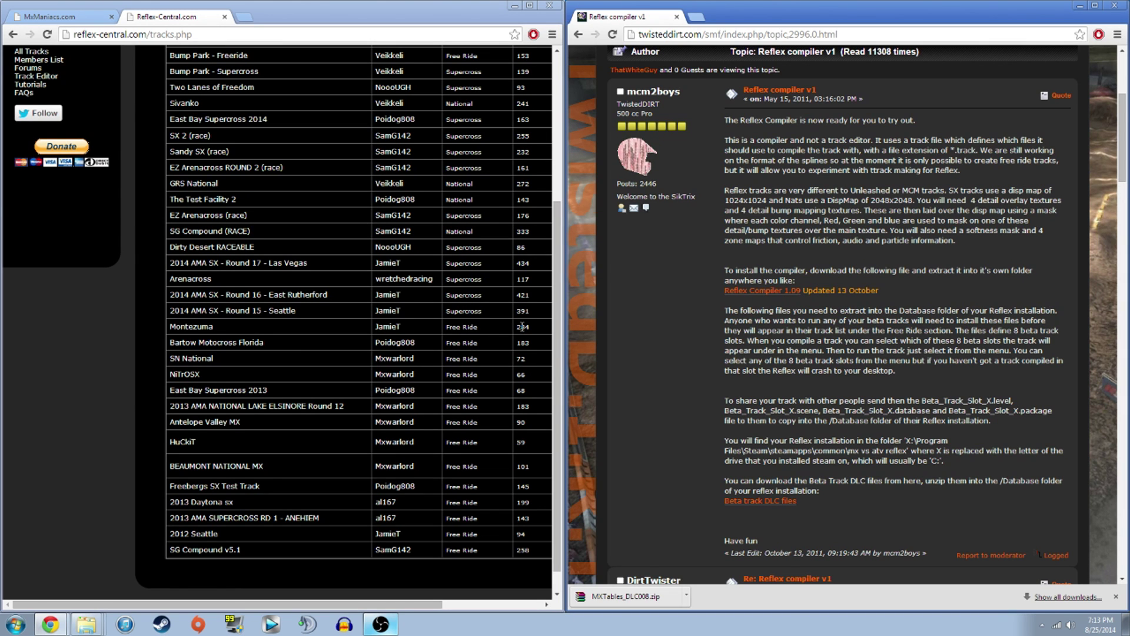
Step: Highlight and then deselect the forum thread's web address while scrolling the thread
click(792, 32)
scroll(762, 99, up, 2)
scroll(823, 206, down, 4)
scroll(863, 264, up, 2)
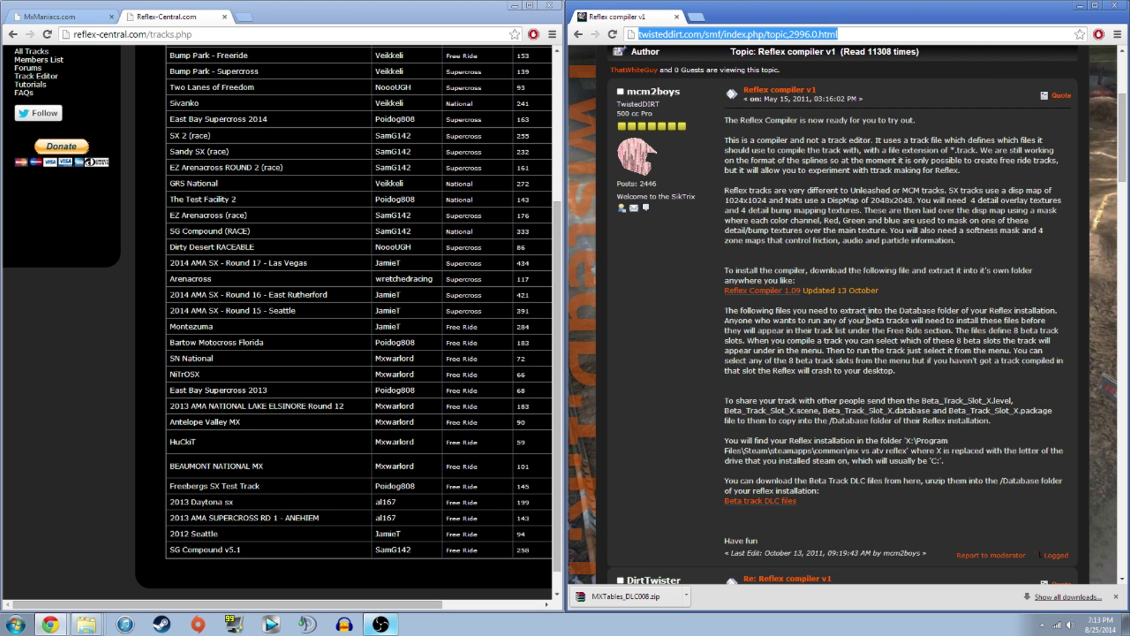
click(784, 446)
scroll(784, 446, down, 1)
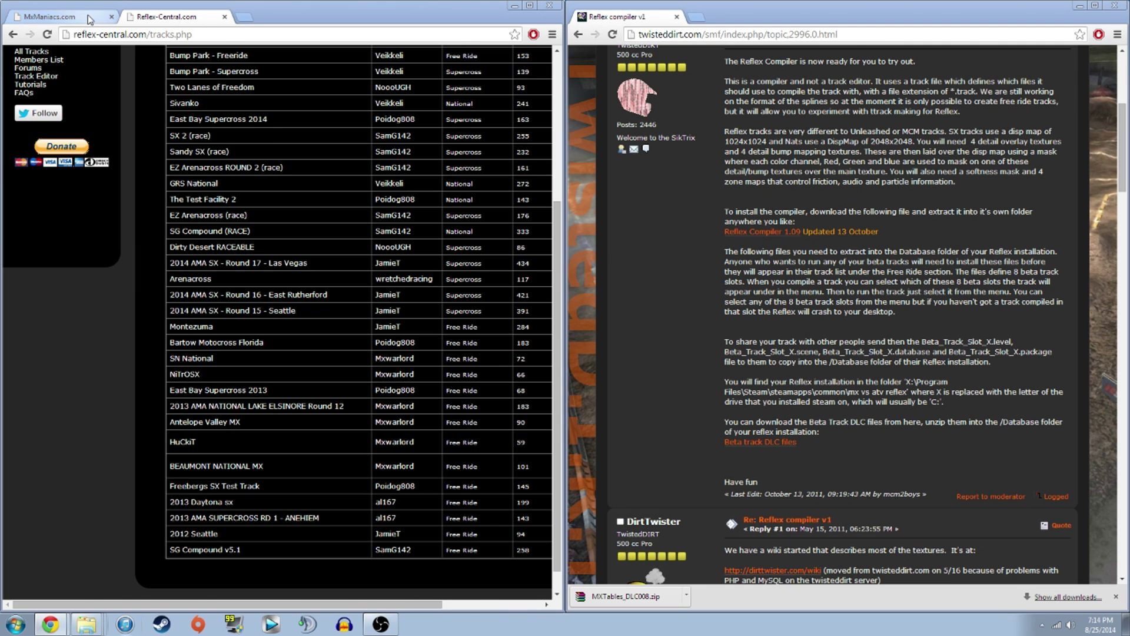
Step: Compare Reflex-Central's uploaded tracks with MxManiacs' National list, ending on MxManiacs' National tracks
click(106, 14)
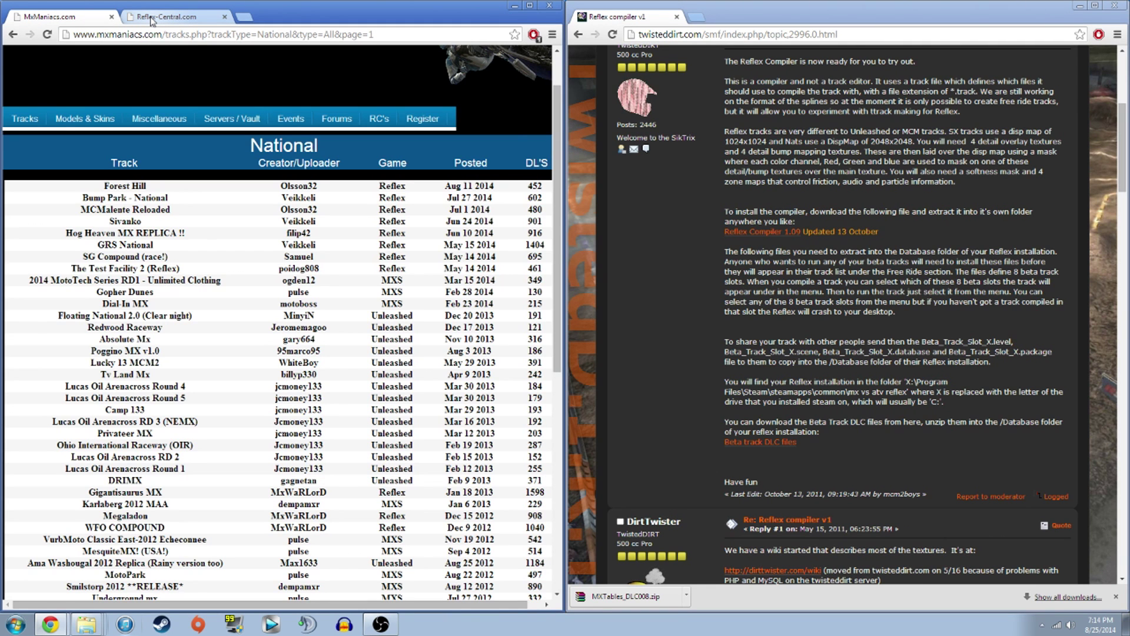
mouse_move(31, 122)
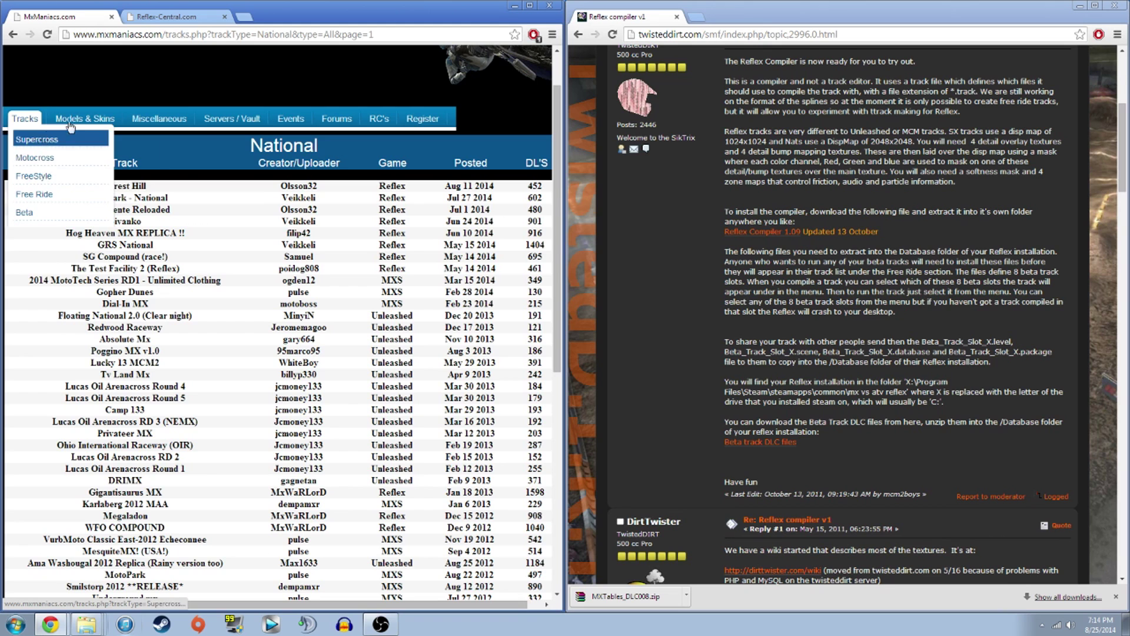
click(152, 18)
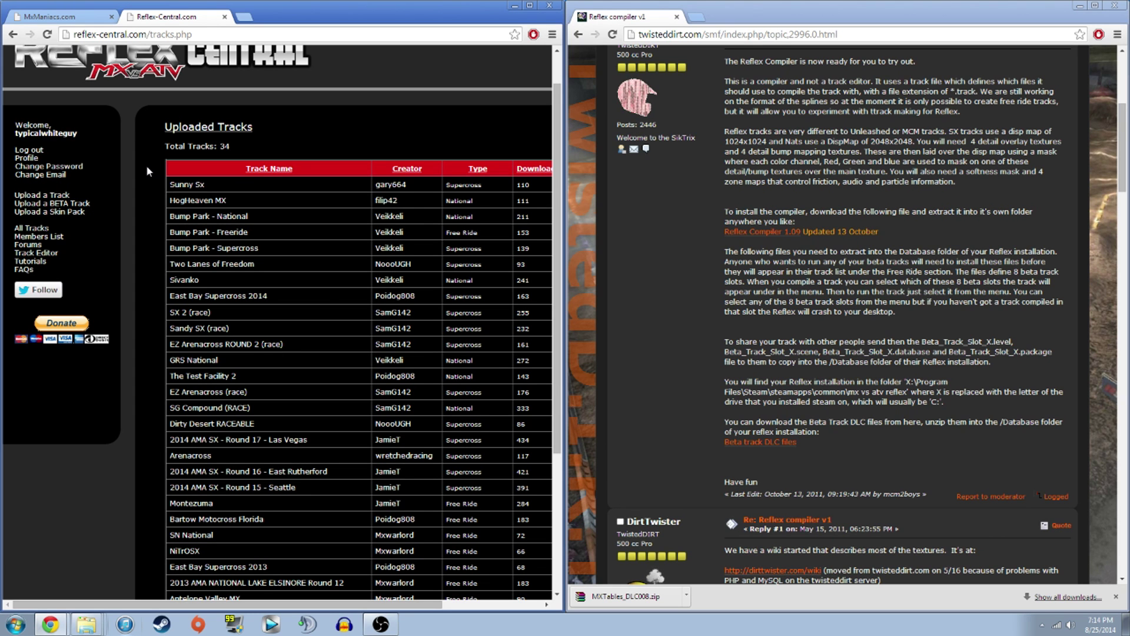
scroll(286, 259, down, 4)
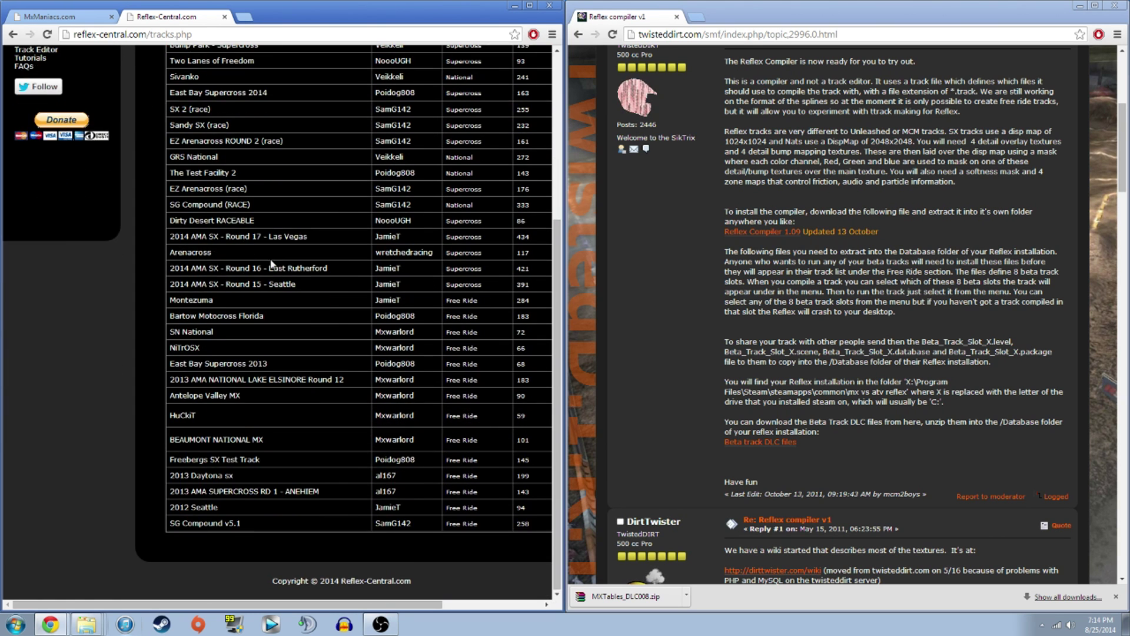
scroll(318, 362, up, 4)
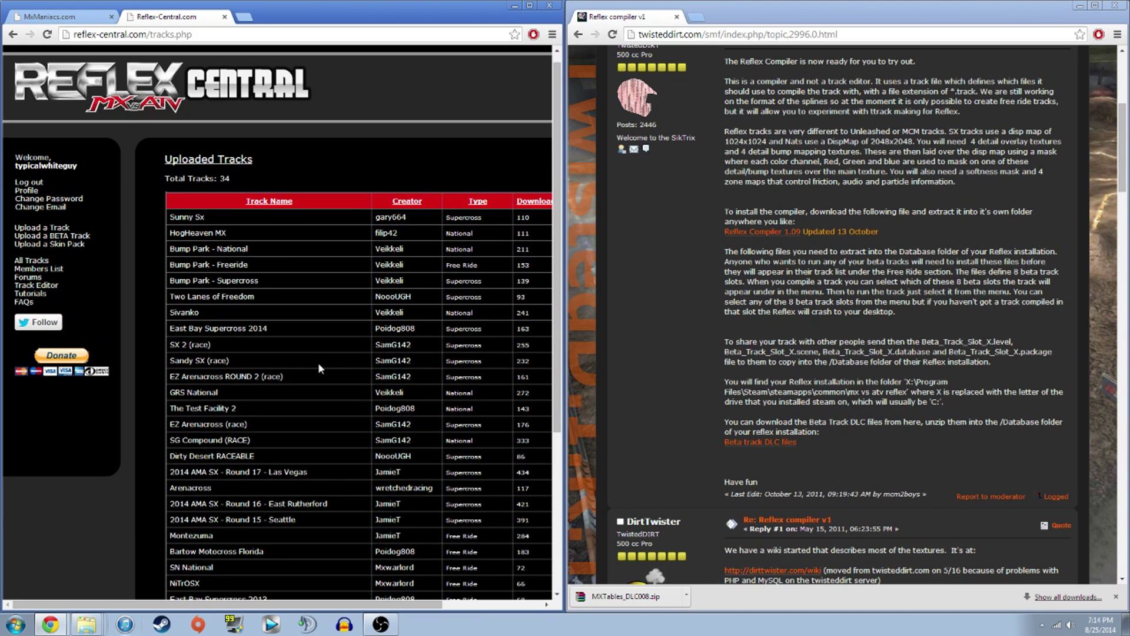
click(35, 14)
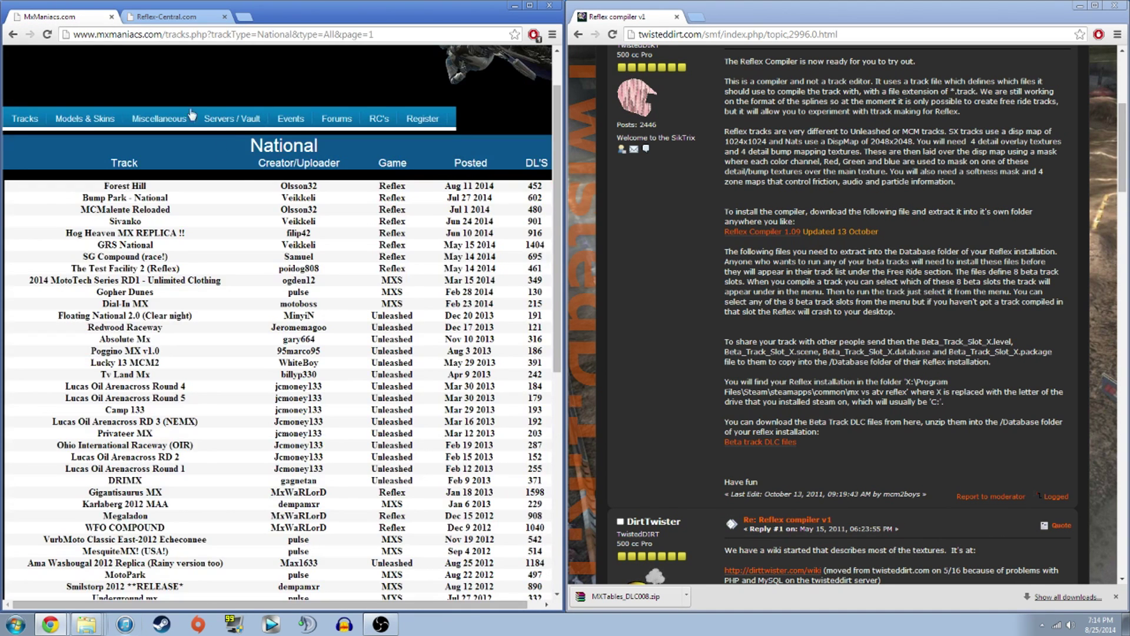
scroll(326, 212, down, 2)
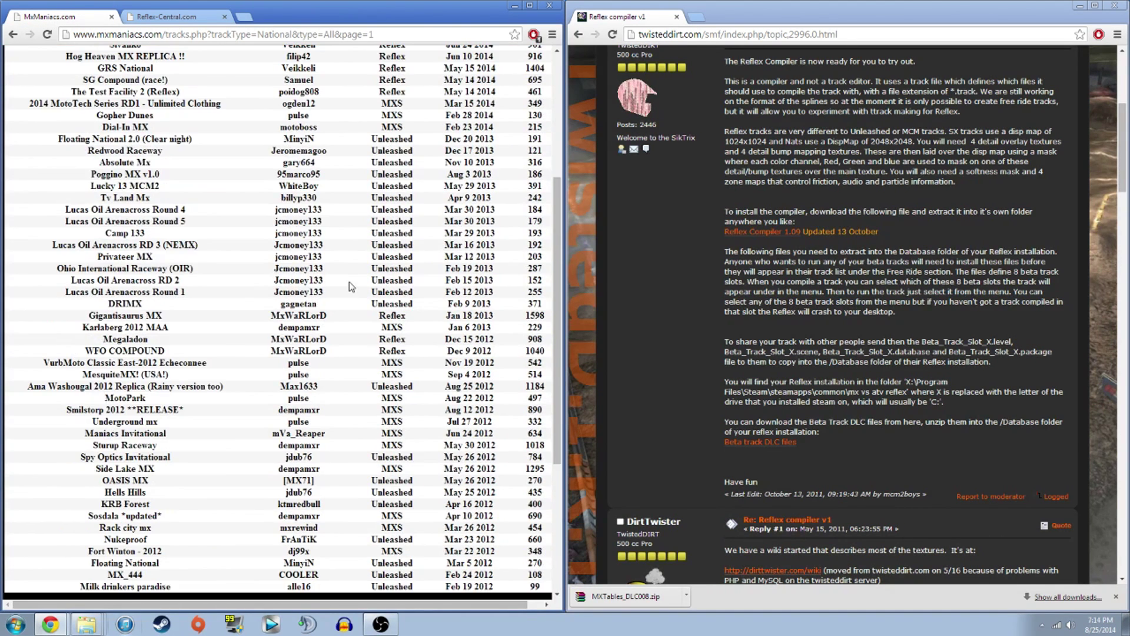
scroll(352, 286, down, 1)
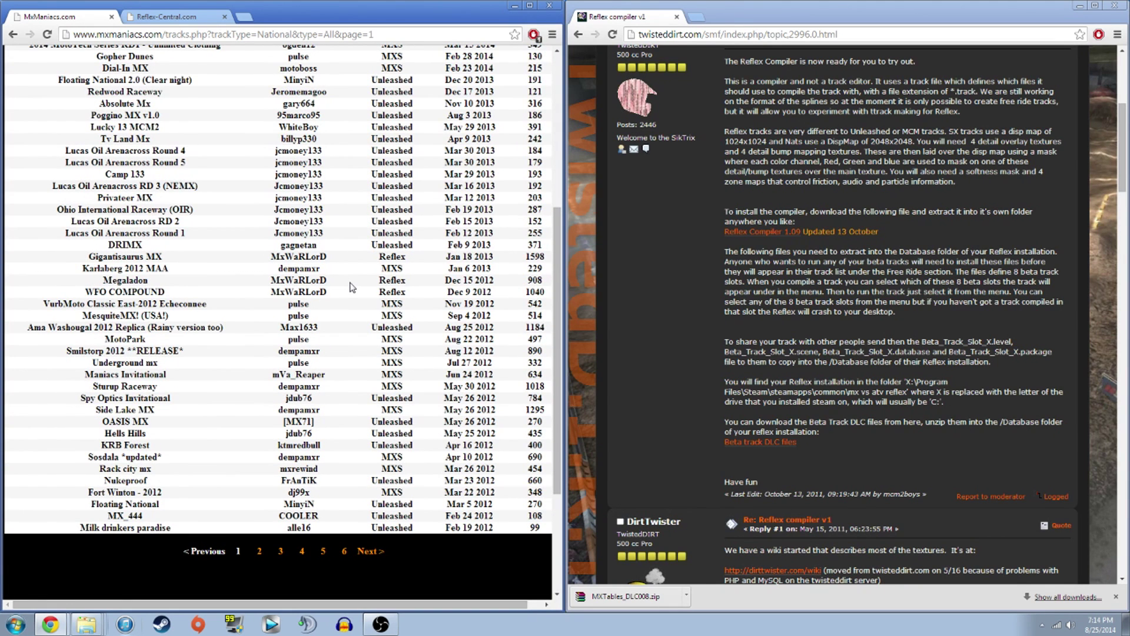
scroll(351, 287, up, 3)
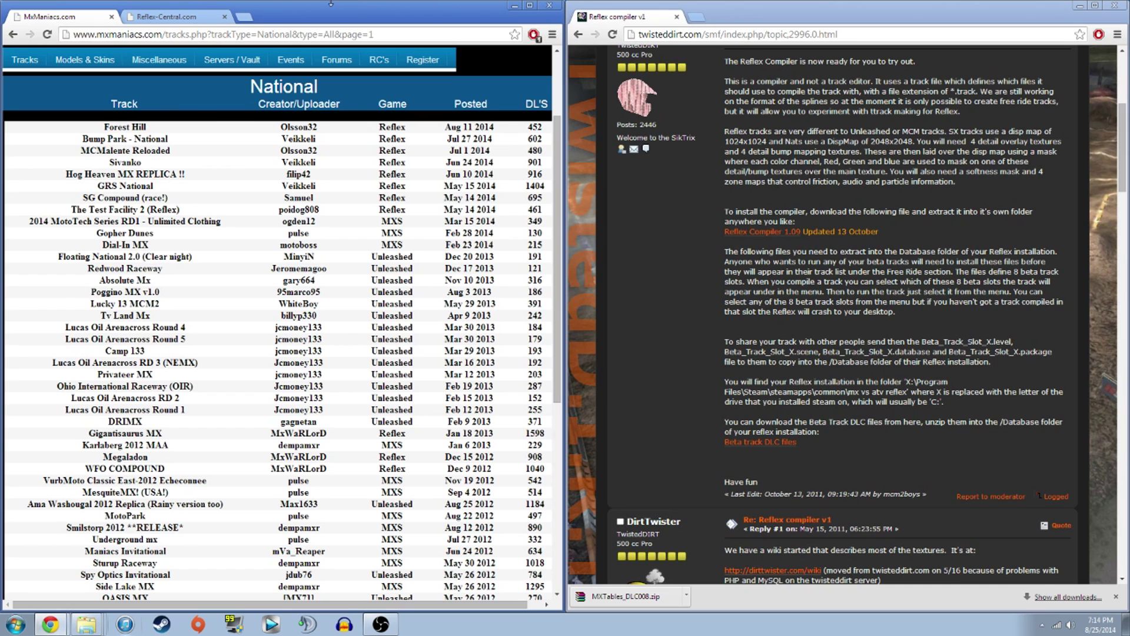
Step: Snap the MX vs ATV Reflex Database folder to the left half with both browsers minimized
click(514, 8)
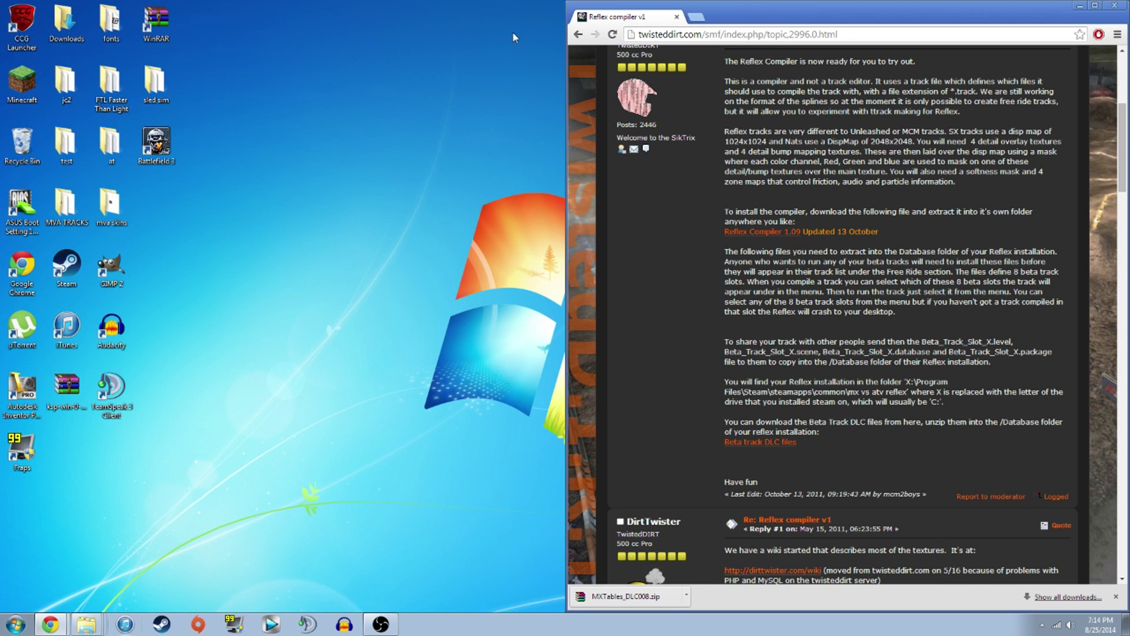
click(88, 625)
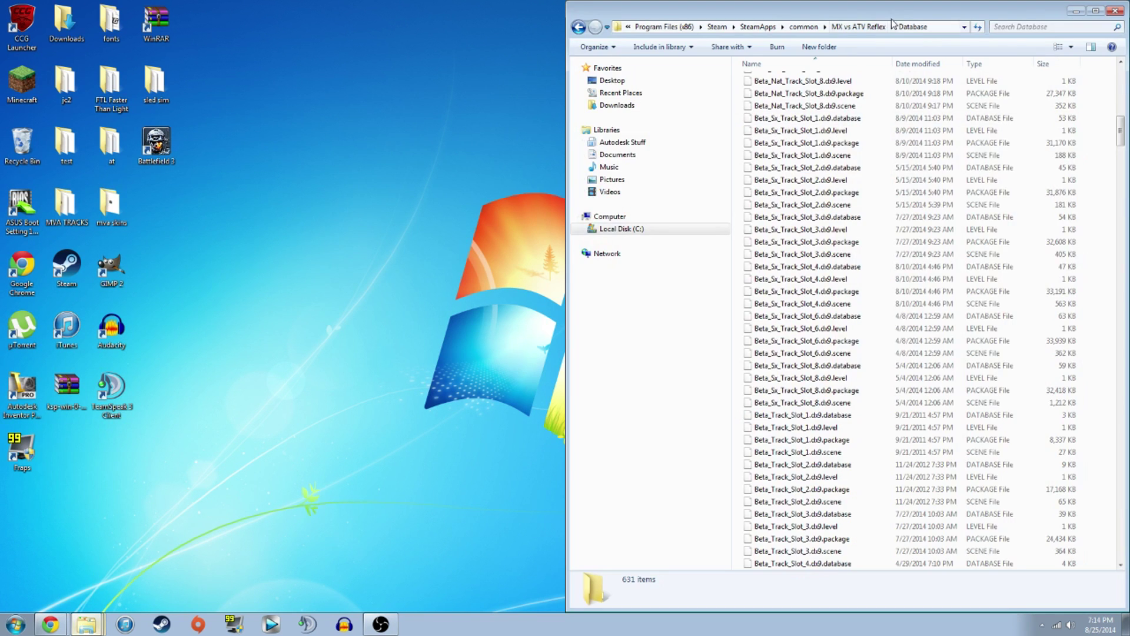
drag(897, 16, 1, 23)
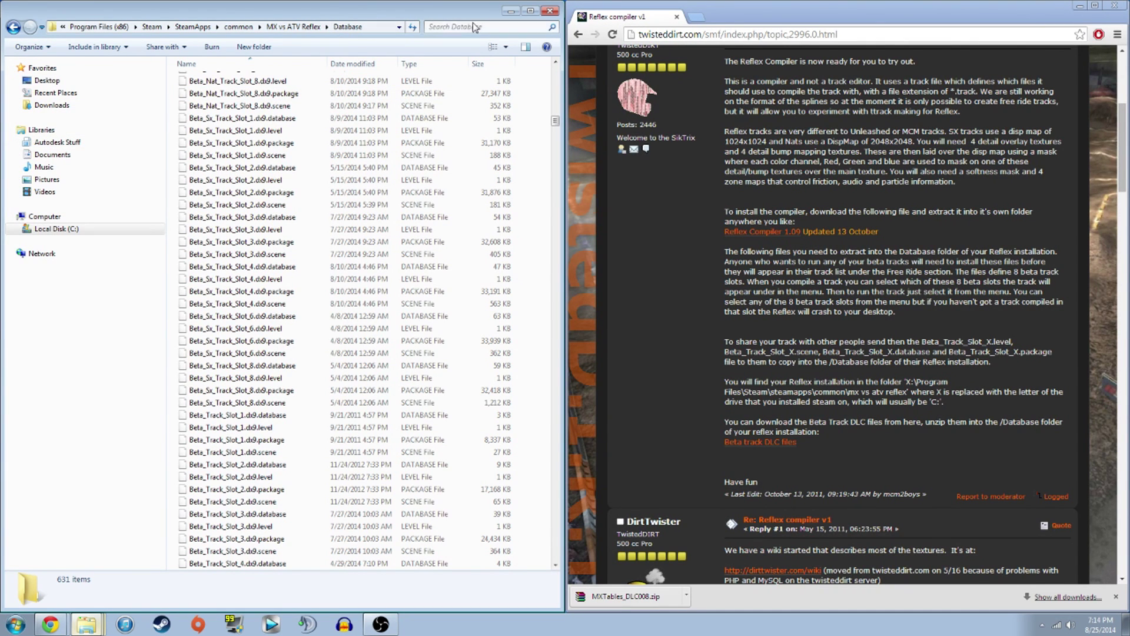
click(1080, 5)
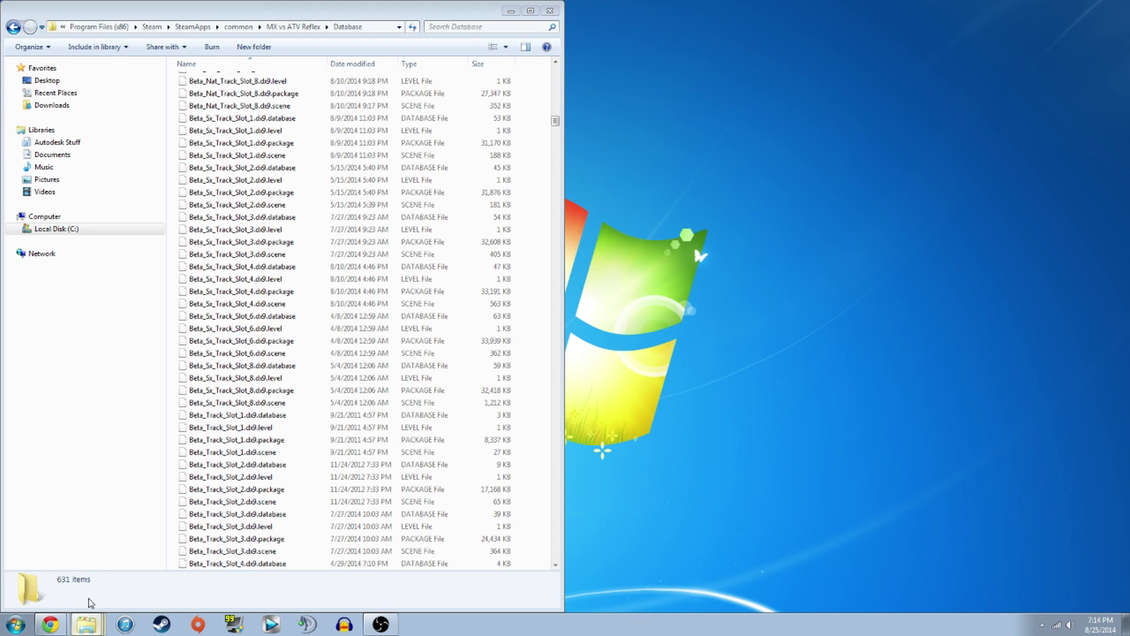
drag(365, 65, 1125, 104)
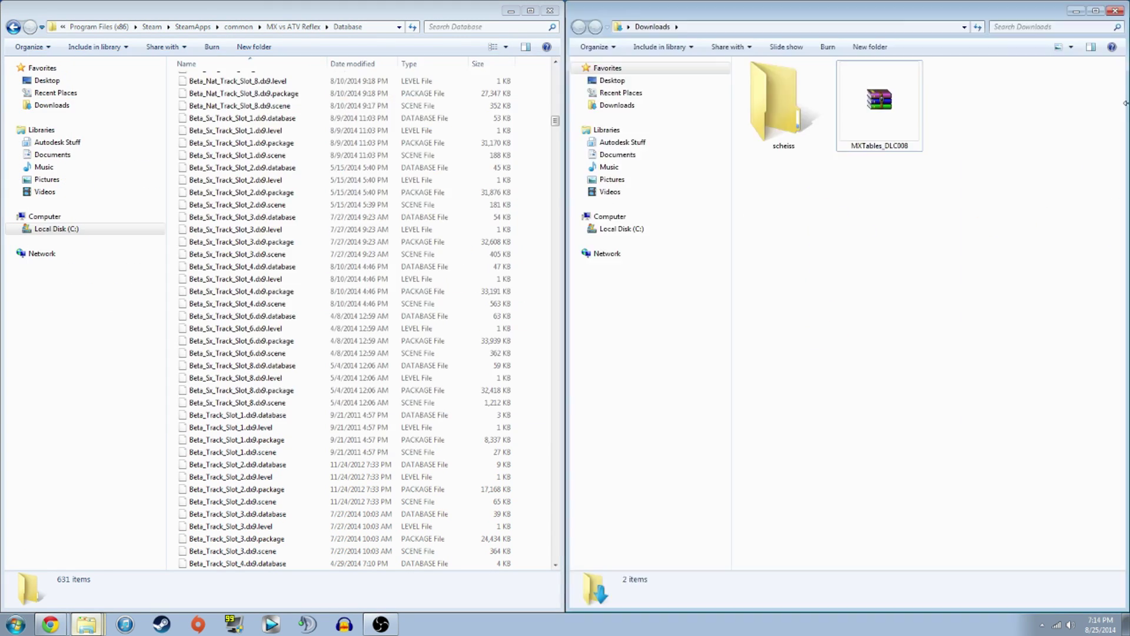
click(348, 156)
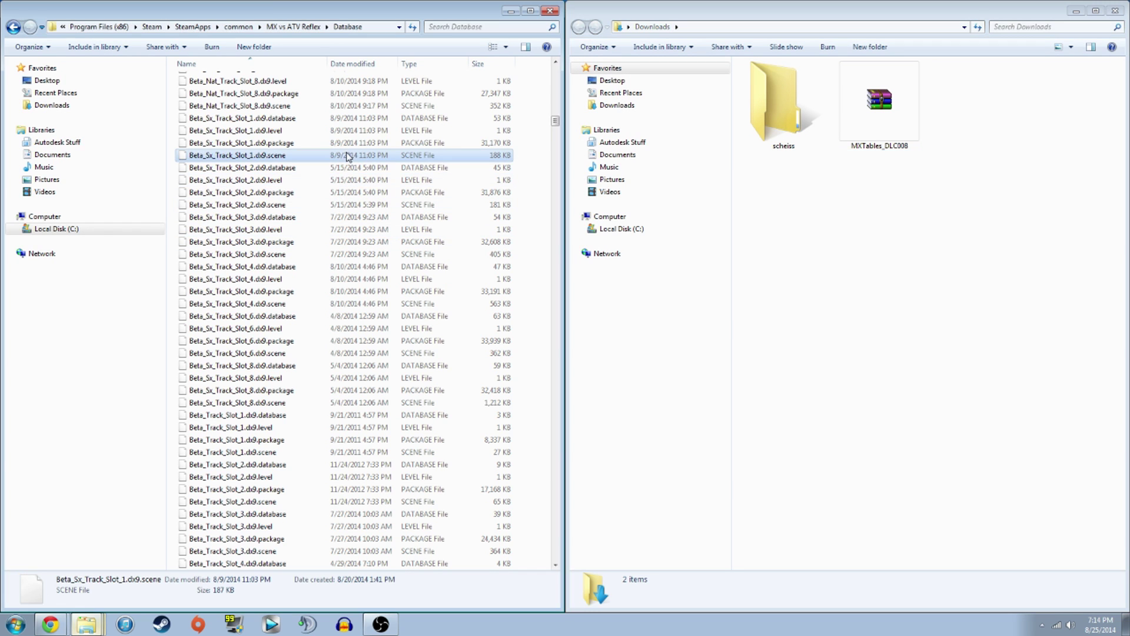
click(382, 27)
click(382, 26)
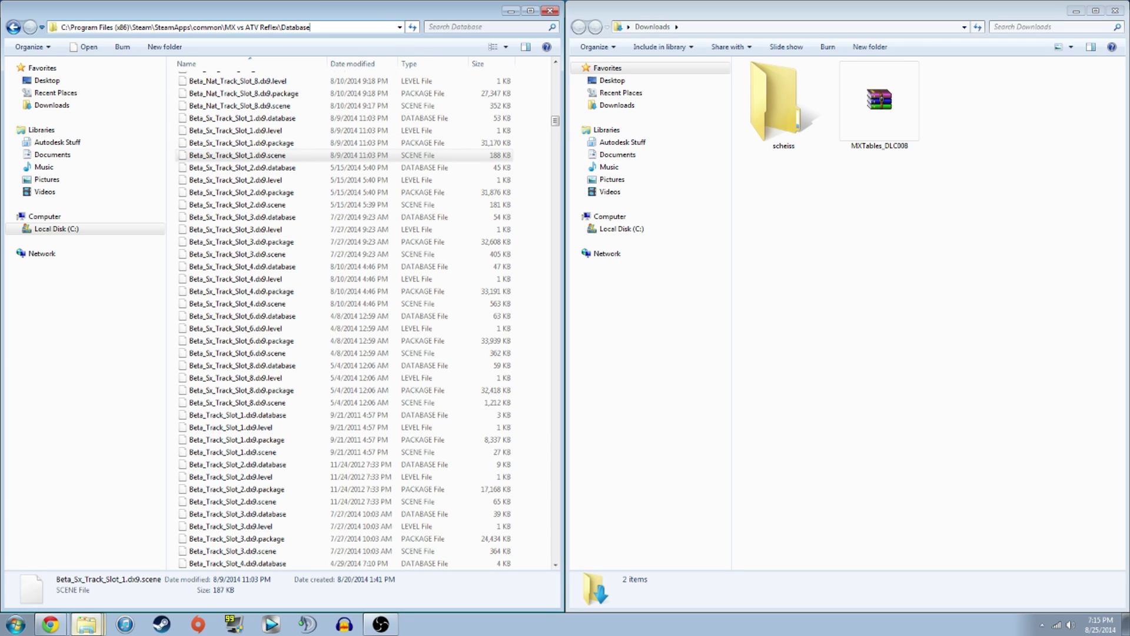
click(190, 118)
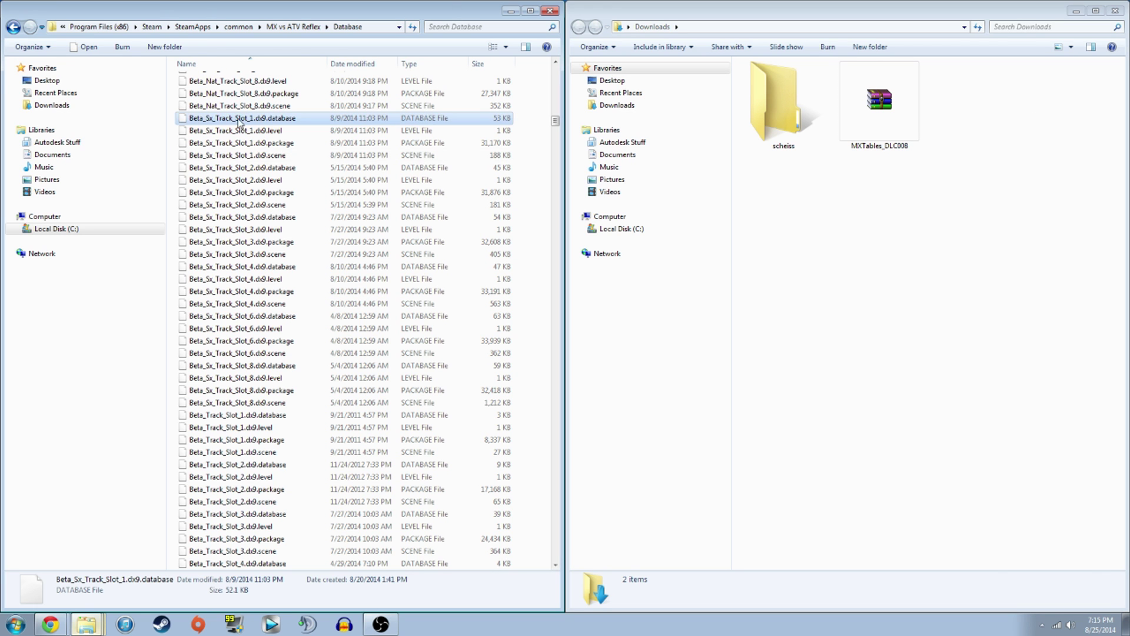
Step: Go up from Database to the MX vs ATV Reflex install folder and look through its contents
click(13, 27)
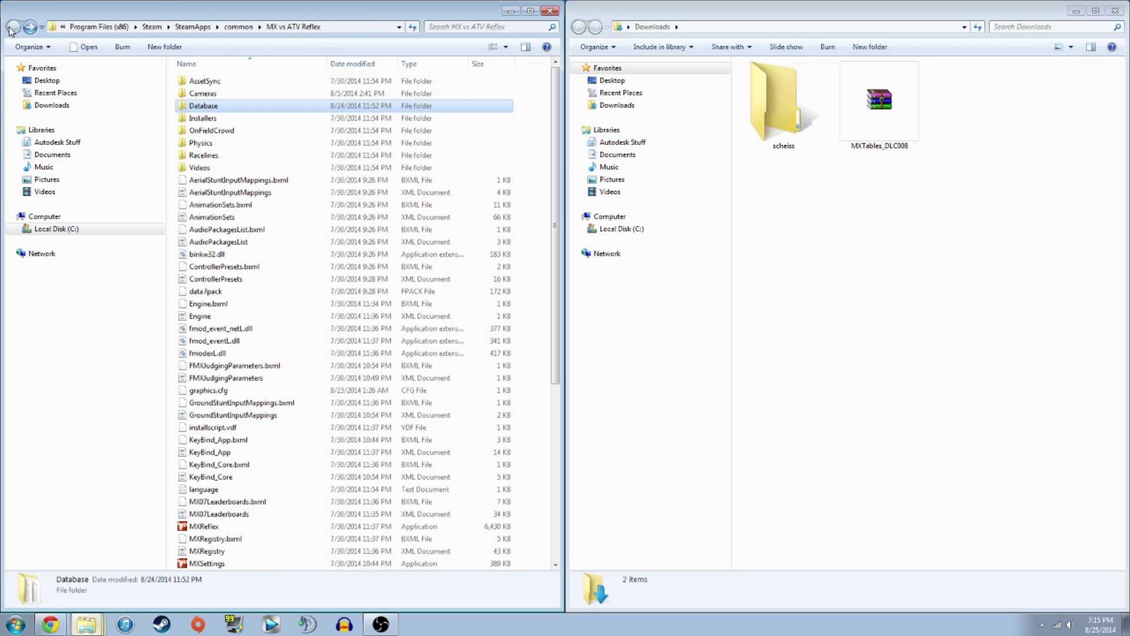
scroll(395, 262, down, 5)
scroll(395, 261, up, 3)
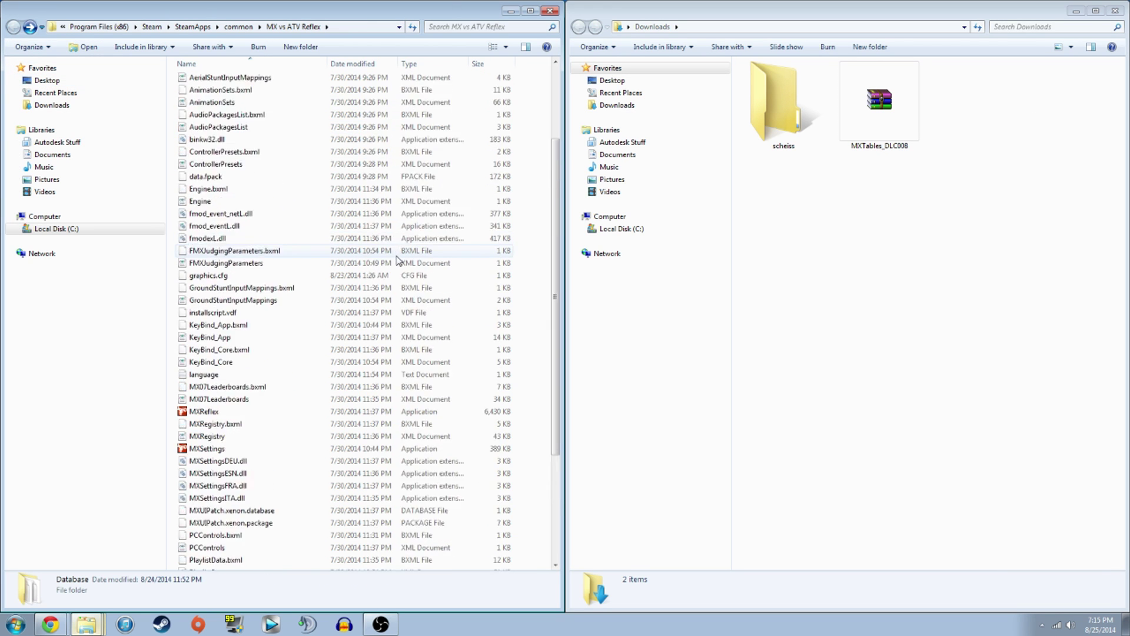
scroll(441, 262, down, 4)
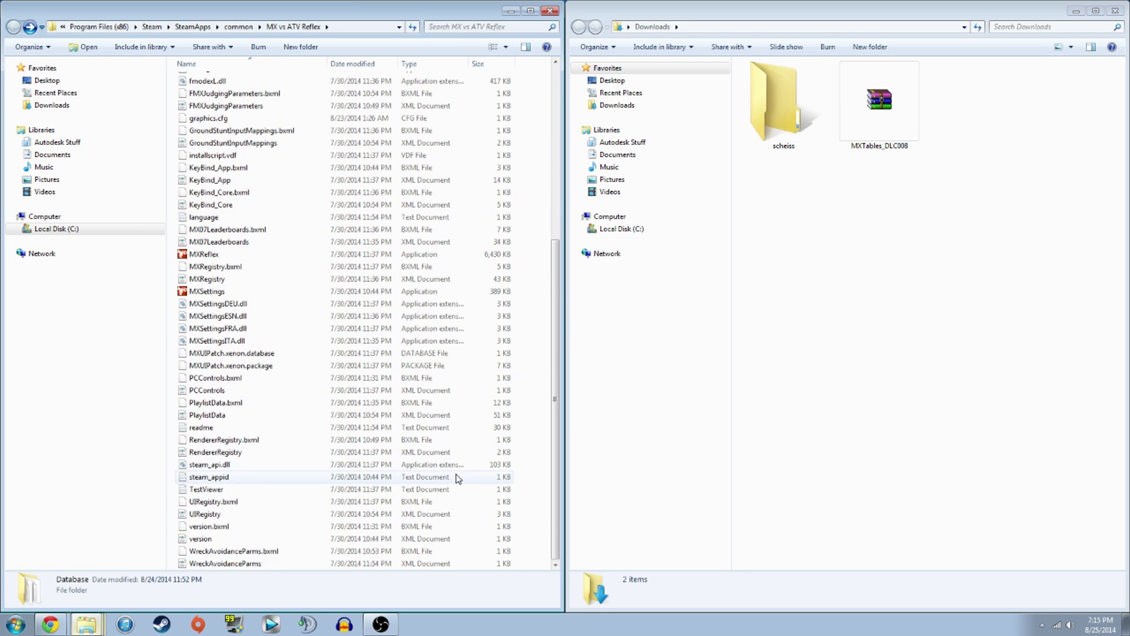
scroll(447, 478, up, 3)
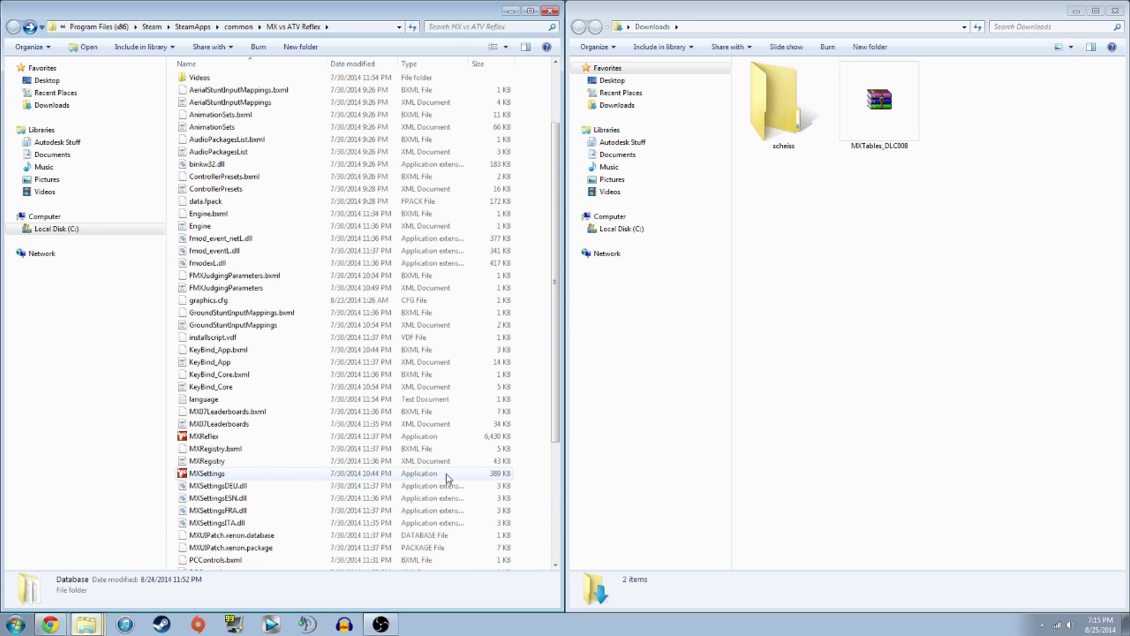
scroll(446, 475, up, 3)
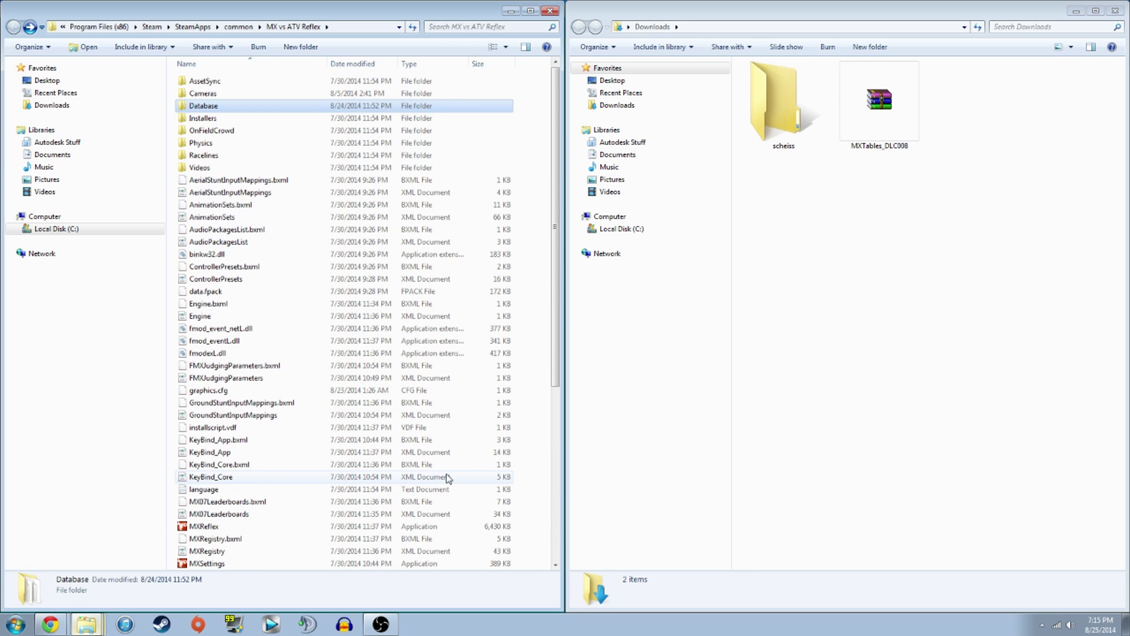
double_click(261, 106)
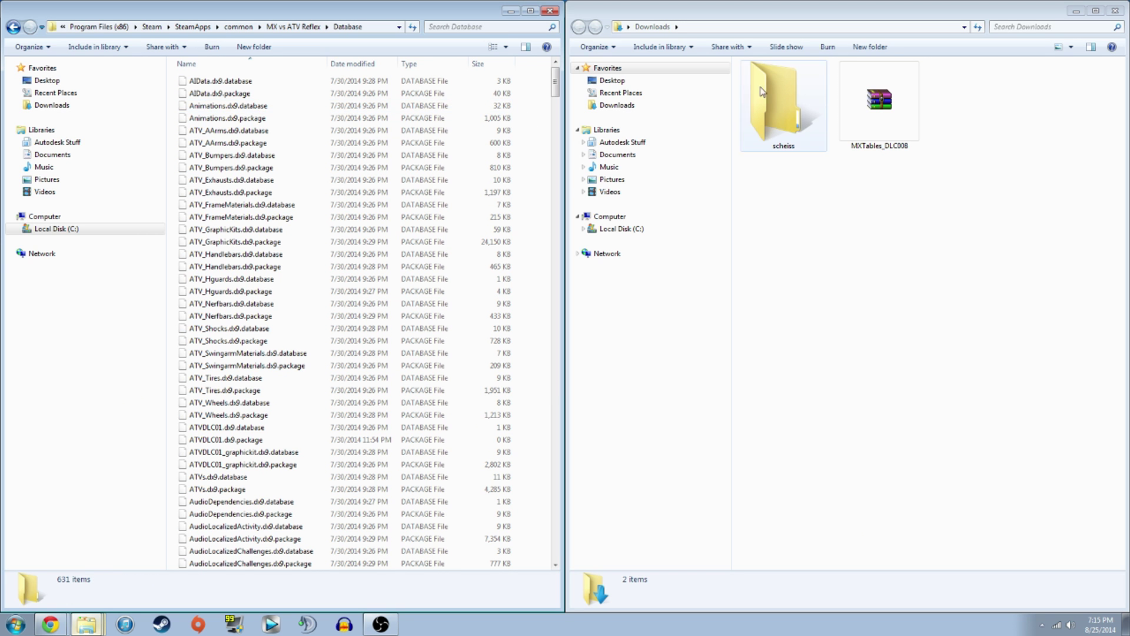
click(388, 194)
scroll(387, 194, down, 1)
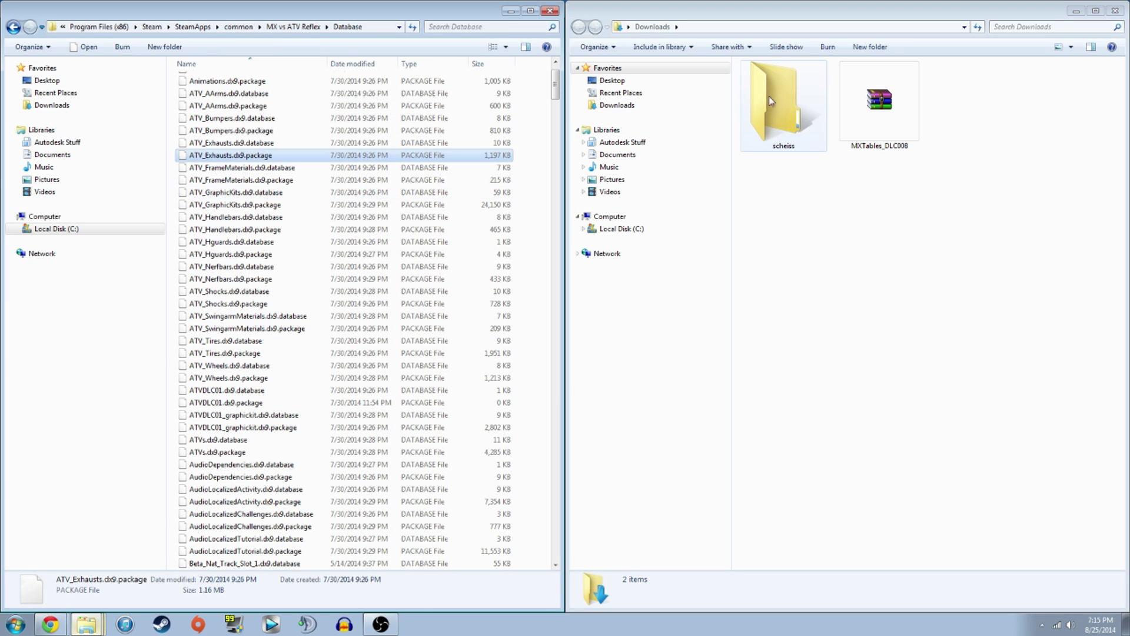
click(863, 87)
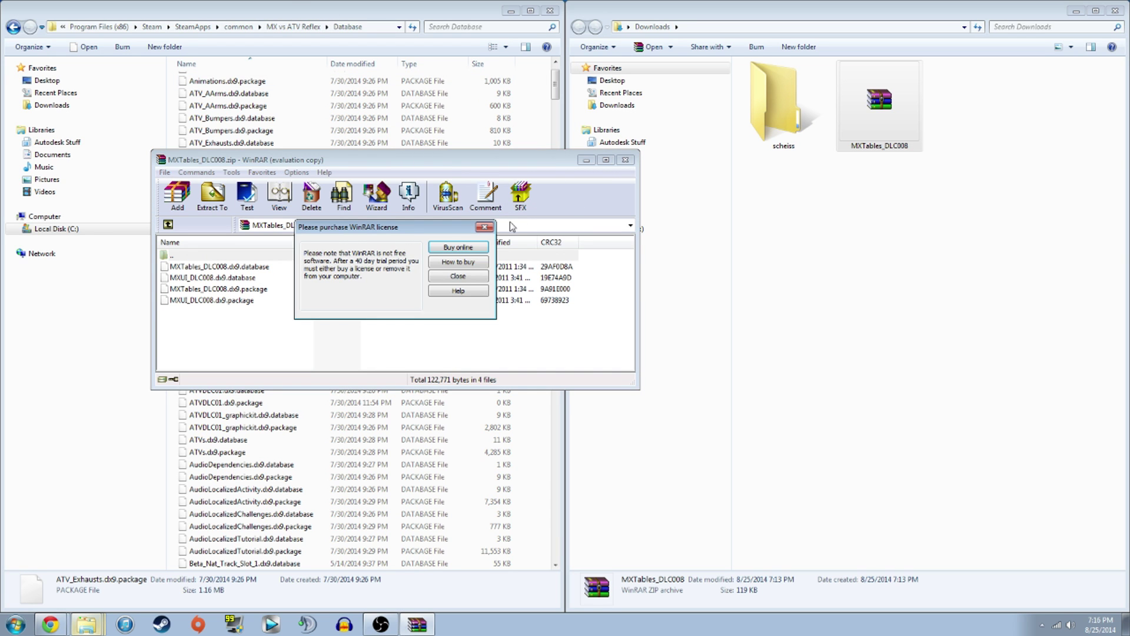
click(484, 227)
click(631, 160)
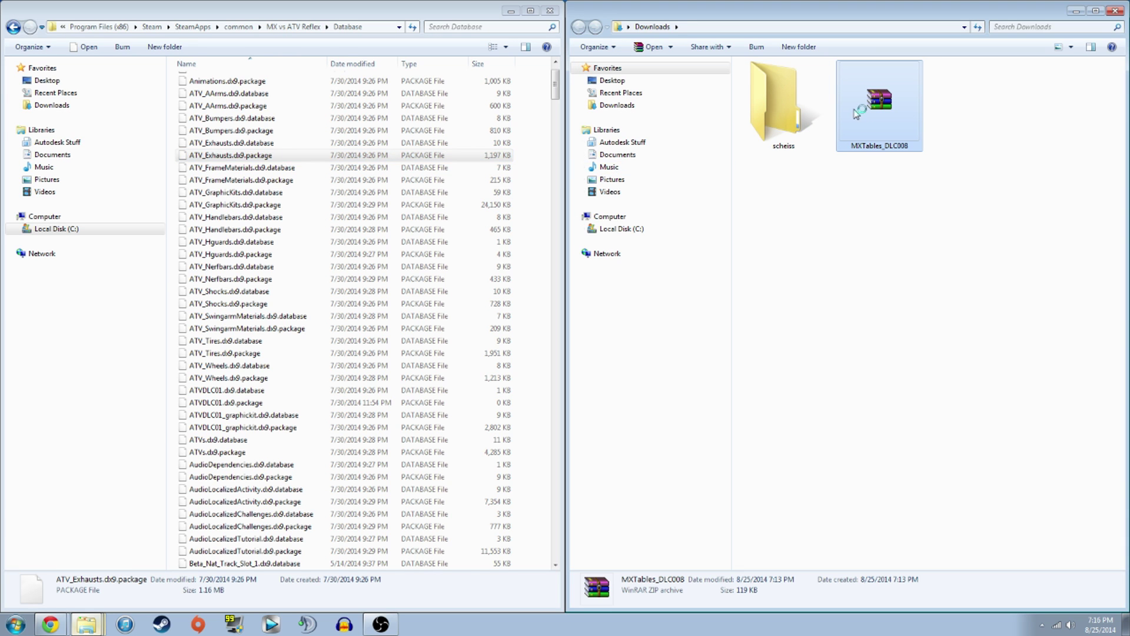
double_click(862, 109)
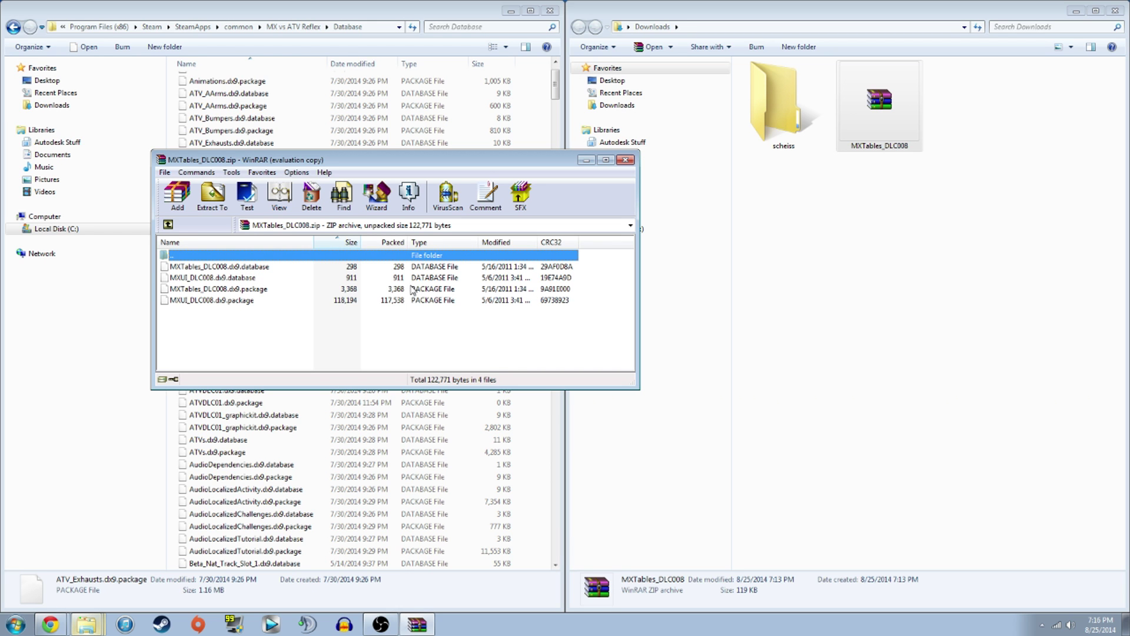
drag(319, 162, 857, 143)
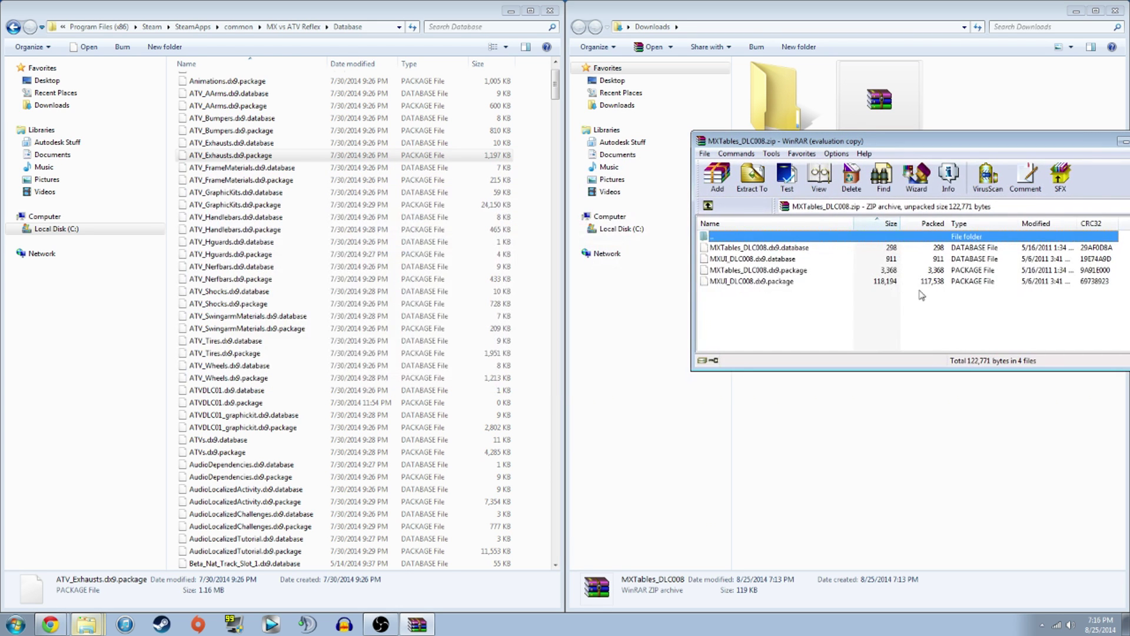
drag(930, 313, 915, 195)
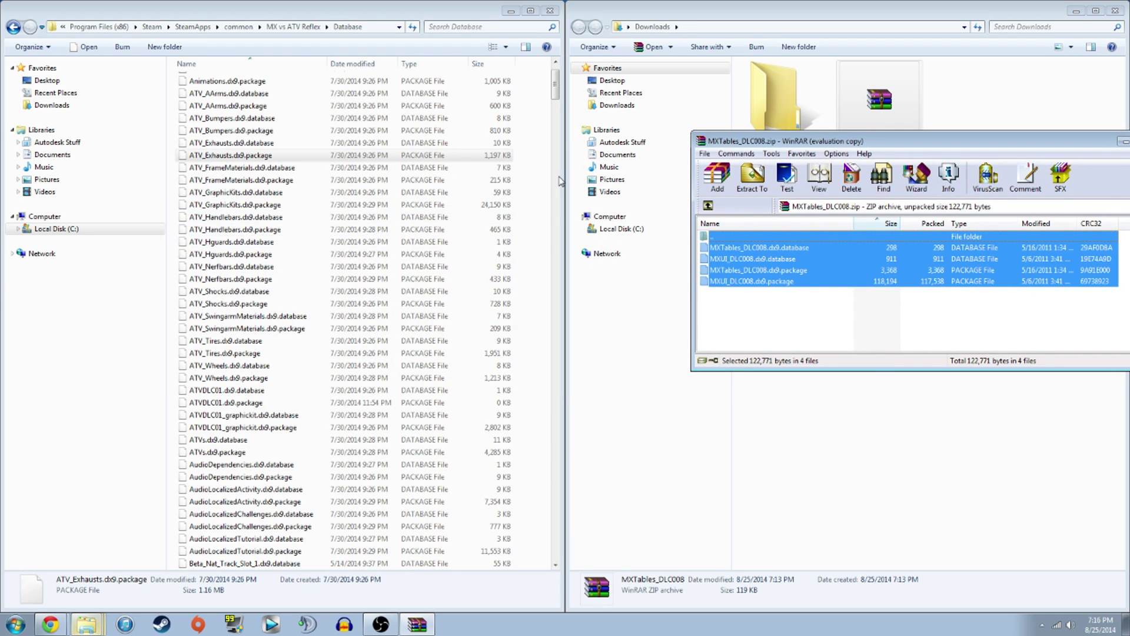
drag(947, 143, 587, 142)
click(788, 143)
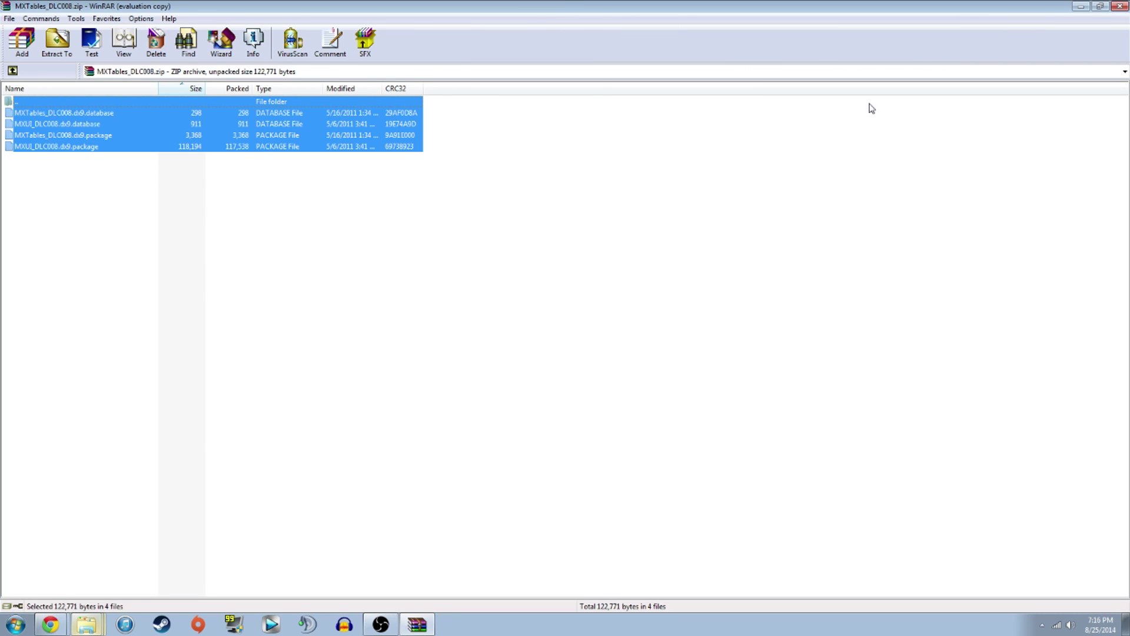
click(1118, 8)
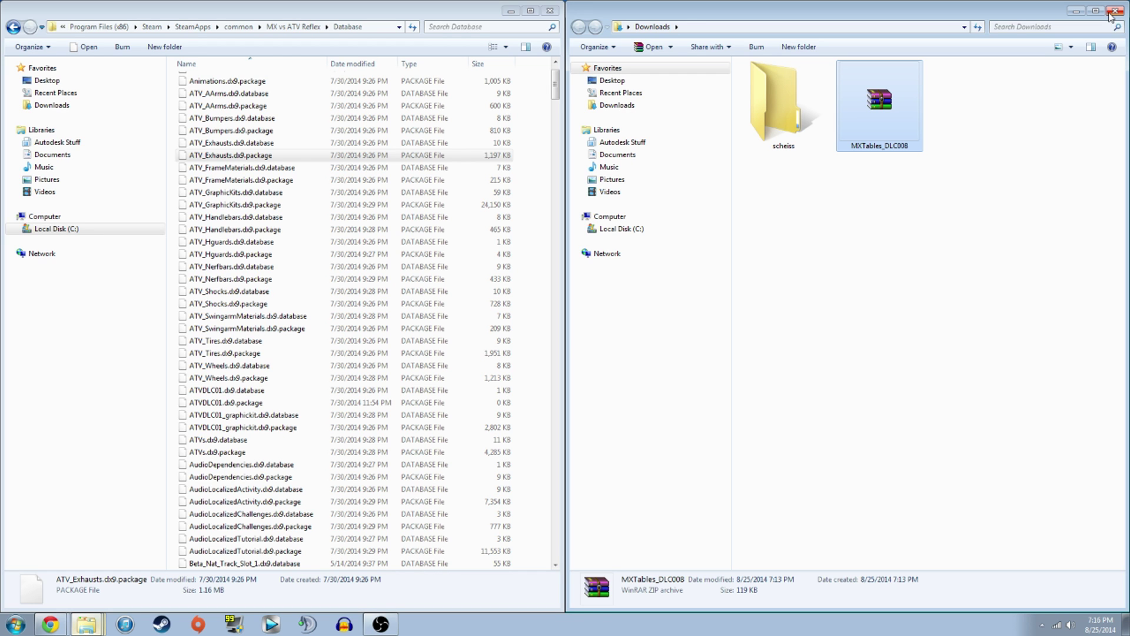
Step: Replace Downloads with MVA TRACKS on the right half, briefly checking Reflex Central's uploads in Chrome
click(1114, 10)
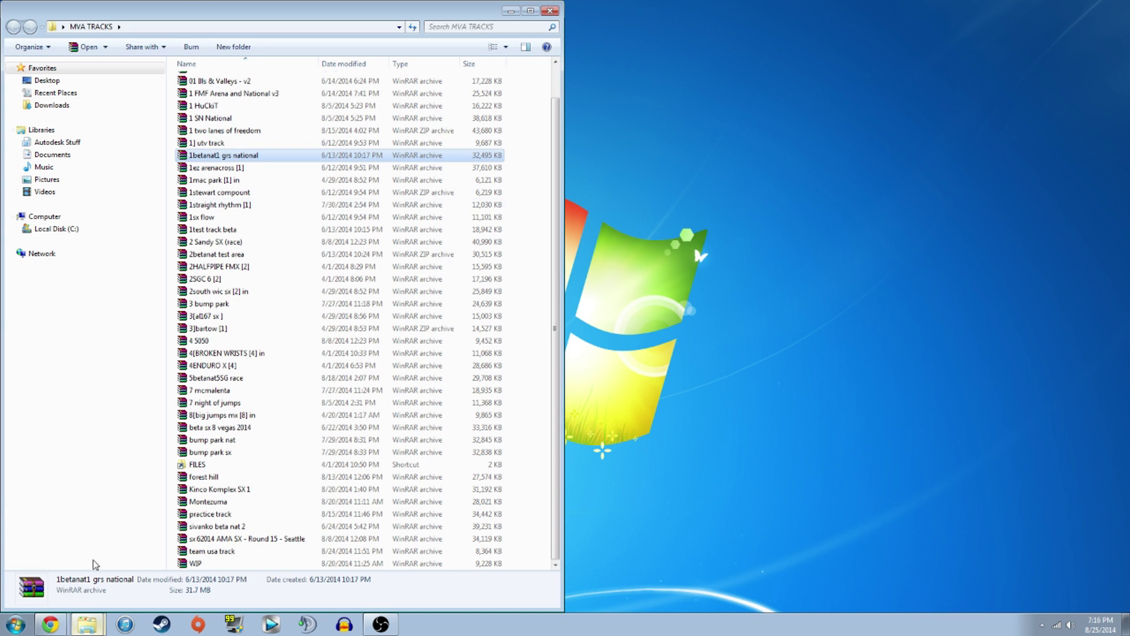
drag(205, 27, 1127, 30)
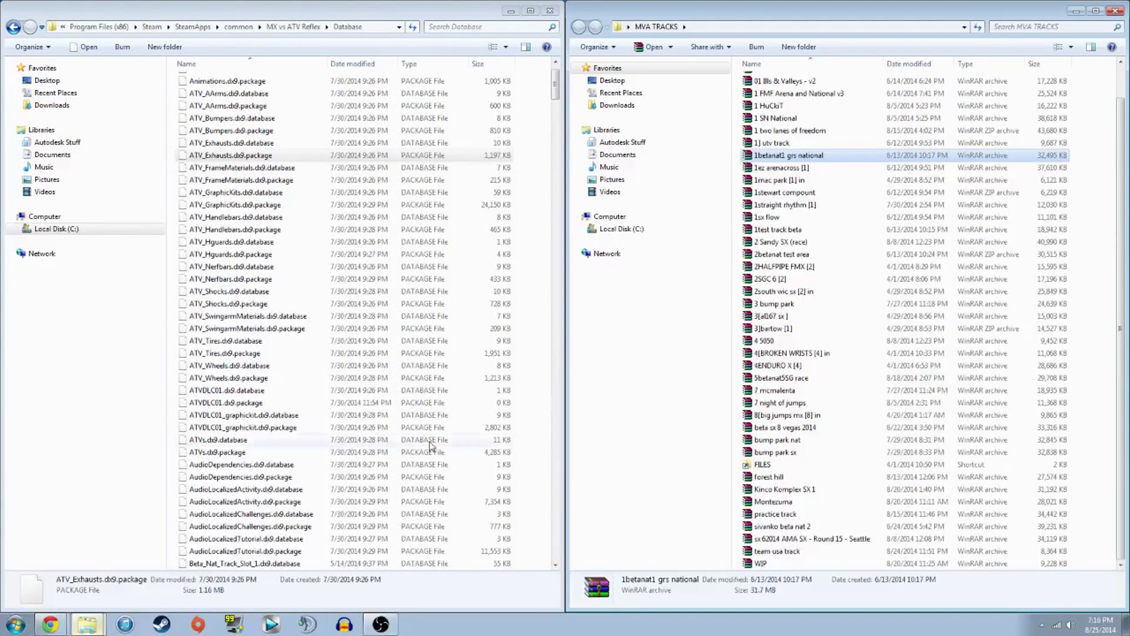
click(59, 591)
click(167, 16)
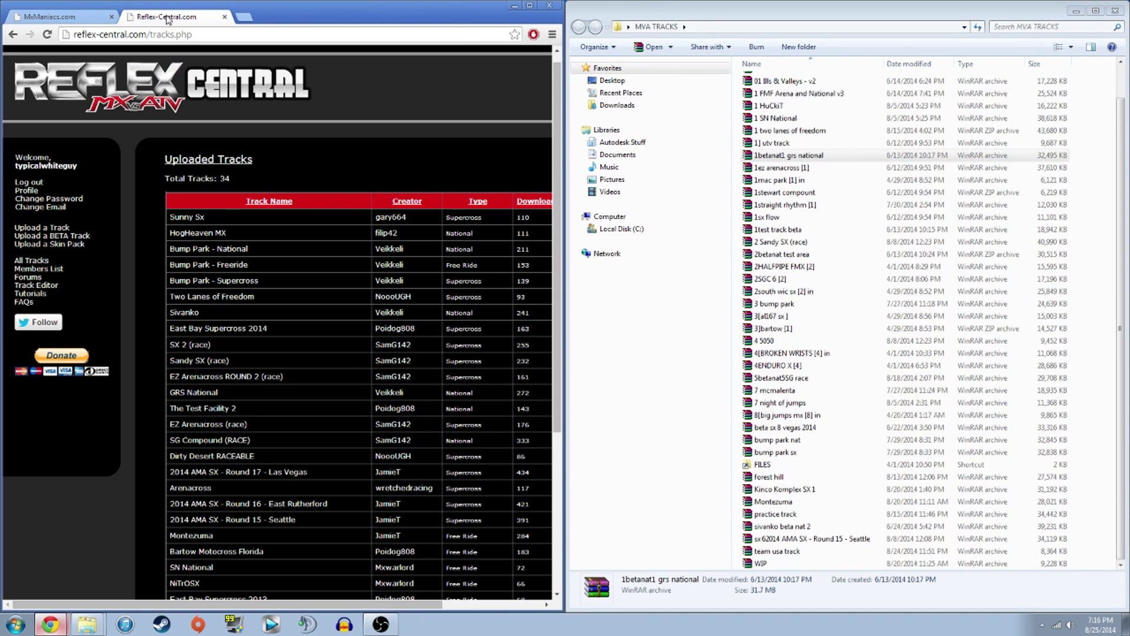
click(716, 20)
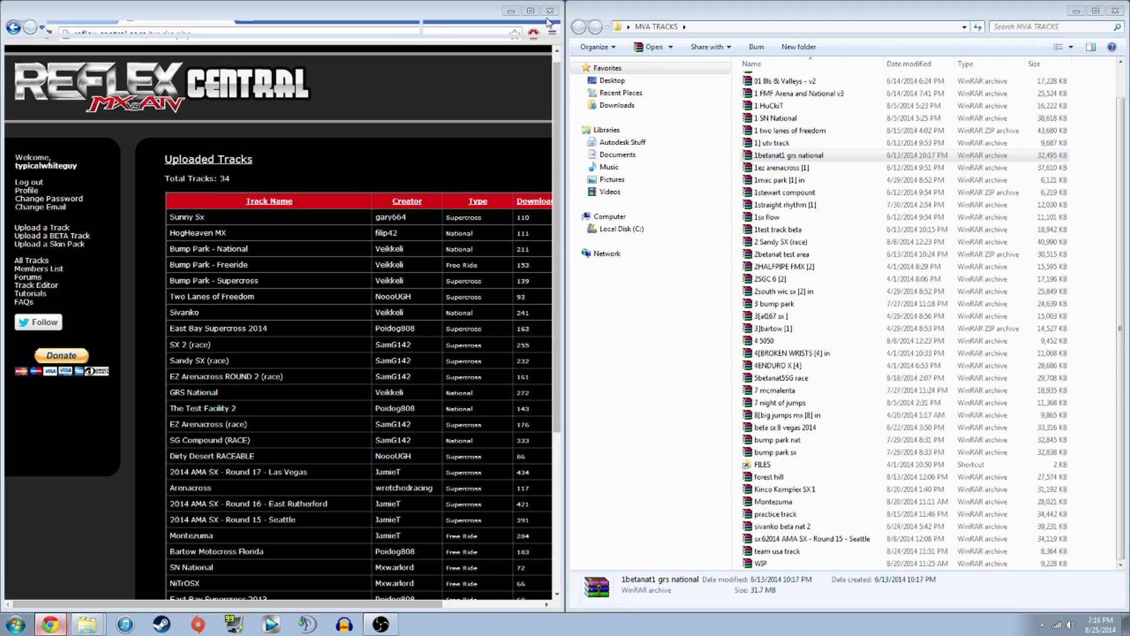
click(514, 7)
Step: Select an archive in MVA TRACKS and scroll through the track archives
click(839, 204)
scroll(838, 206, up, 1)
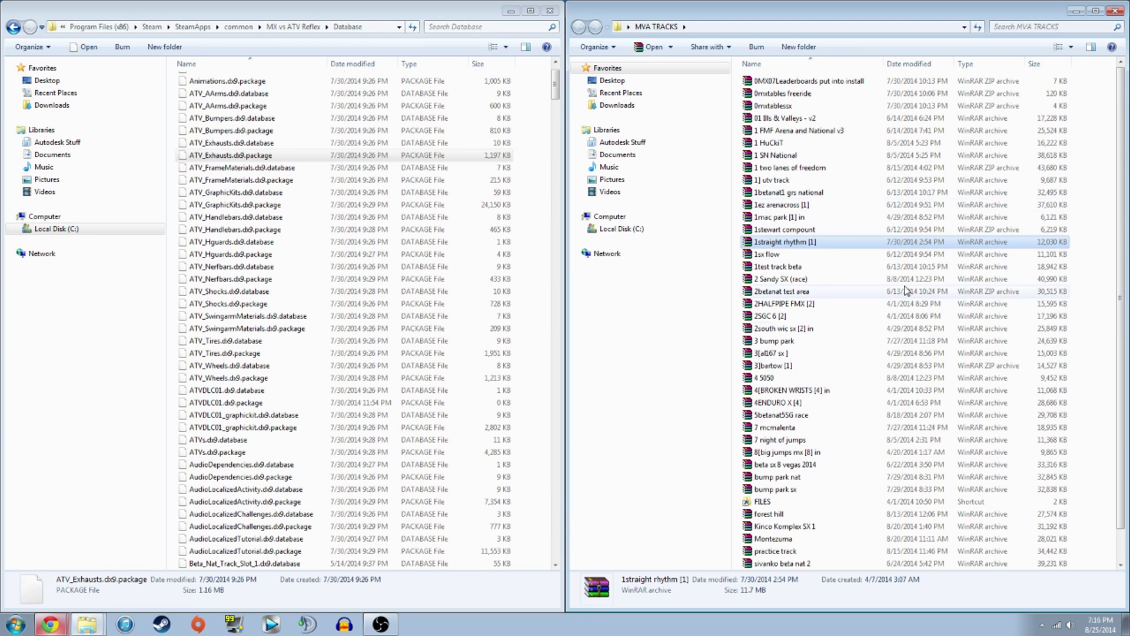
scroll(908, 334, down, 1)
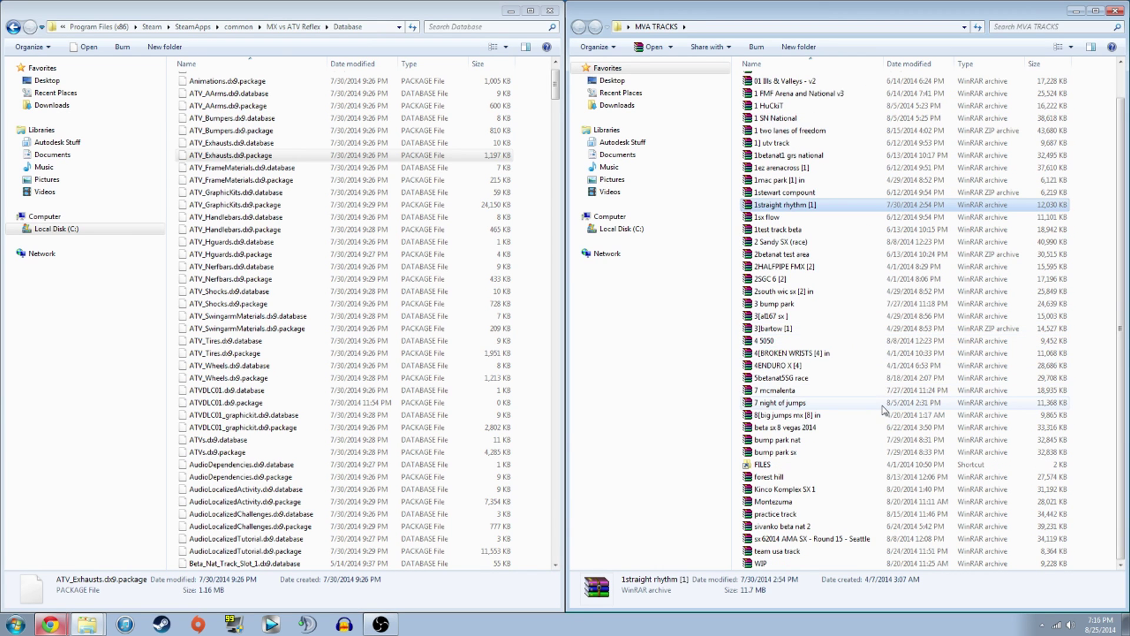
scroll(885, 410, up, 1)
Step: Open 1 SN National.rar in WinRAR, dismissing the license reminder, and position it over MVA TRACKS
double_click(871, 157)
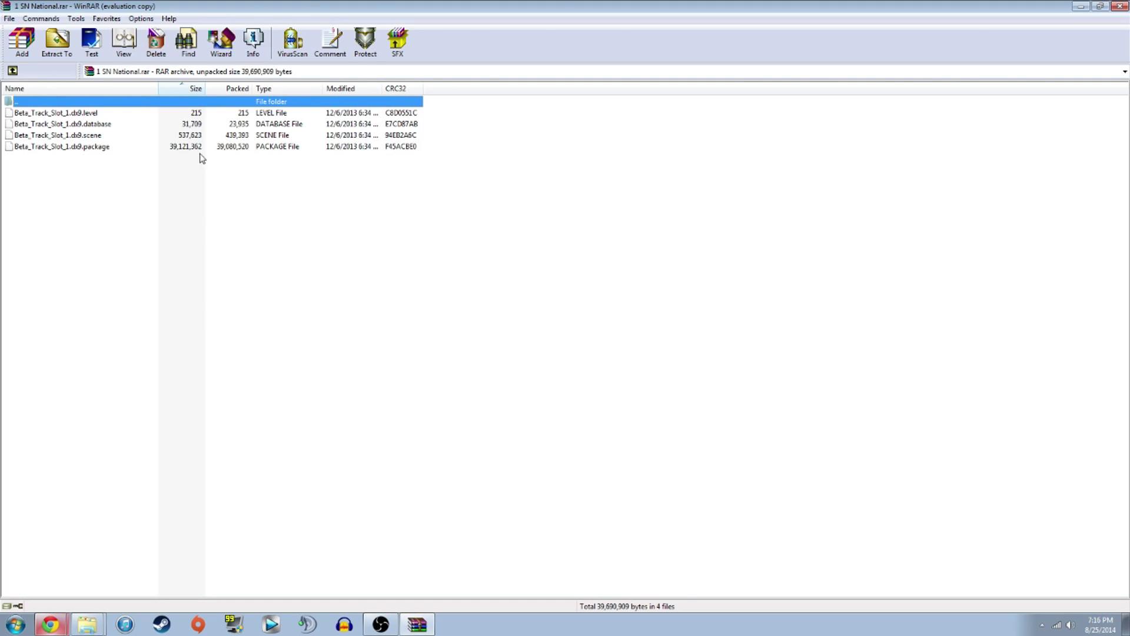
double_click(374, 6)
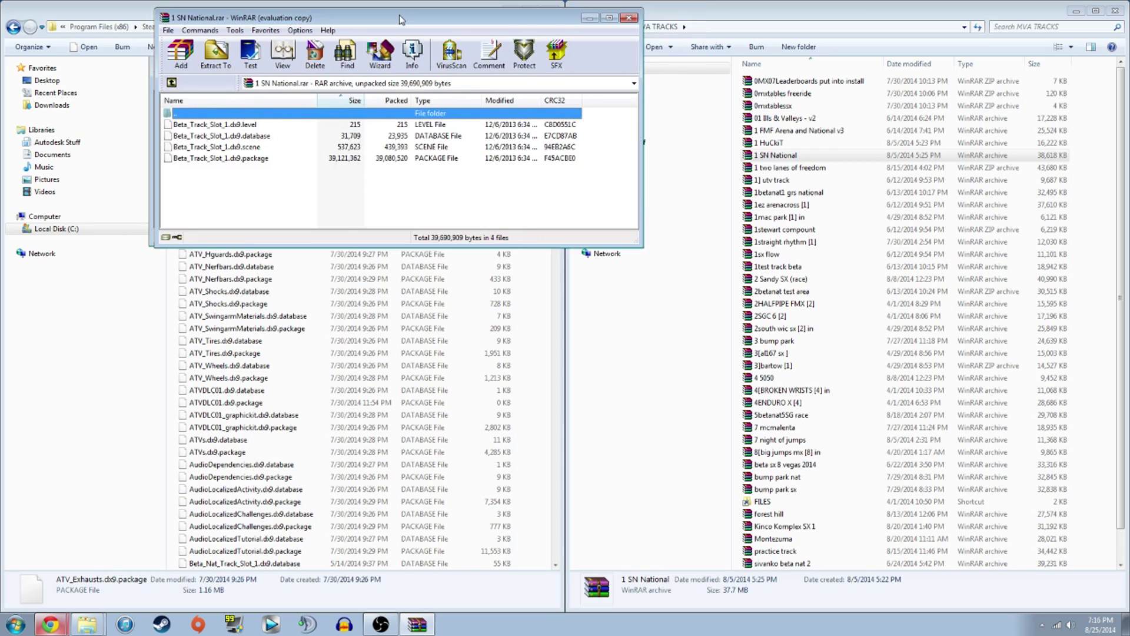
click(549, 84)
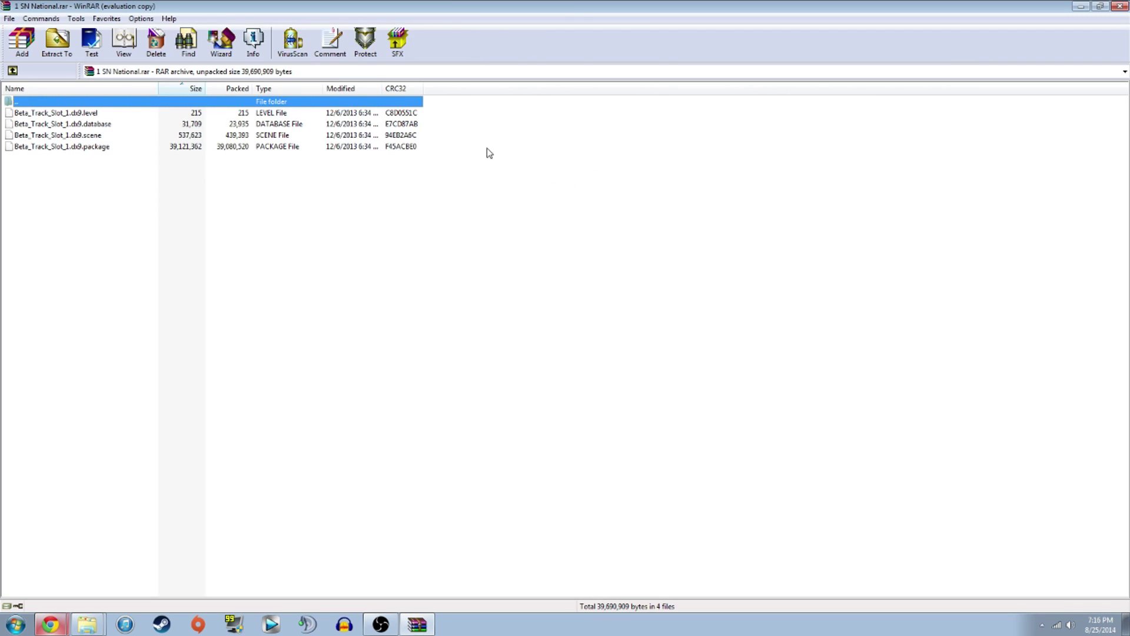
drag(576, 6, 898, 81)
Step: Extract all four Beta_Track_Slot_1 files into the Database folder, replacing existing copies for every conflict
key(ctrl+a)
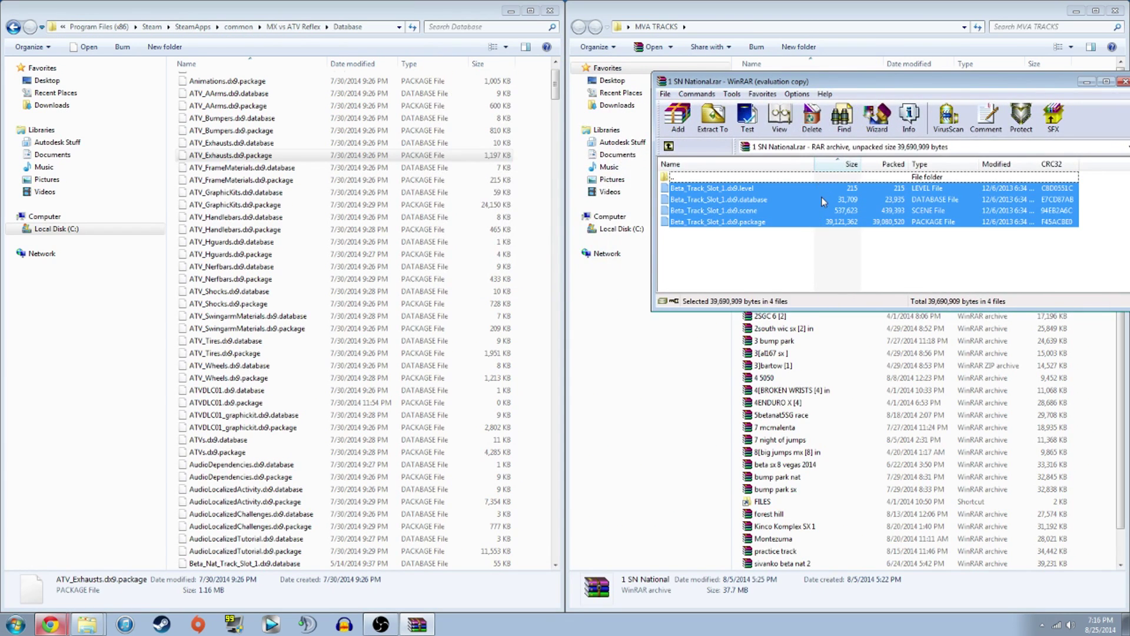
drag(818, 203, 462, 594)
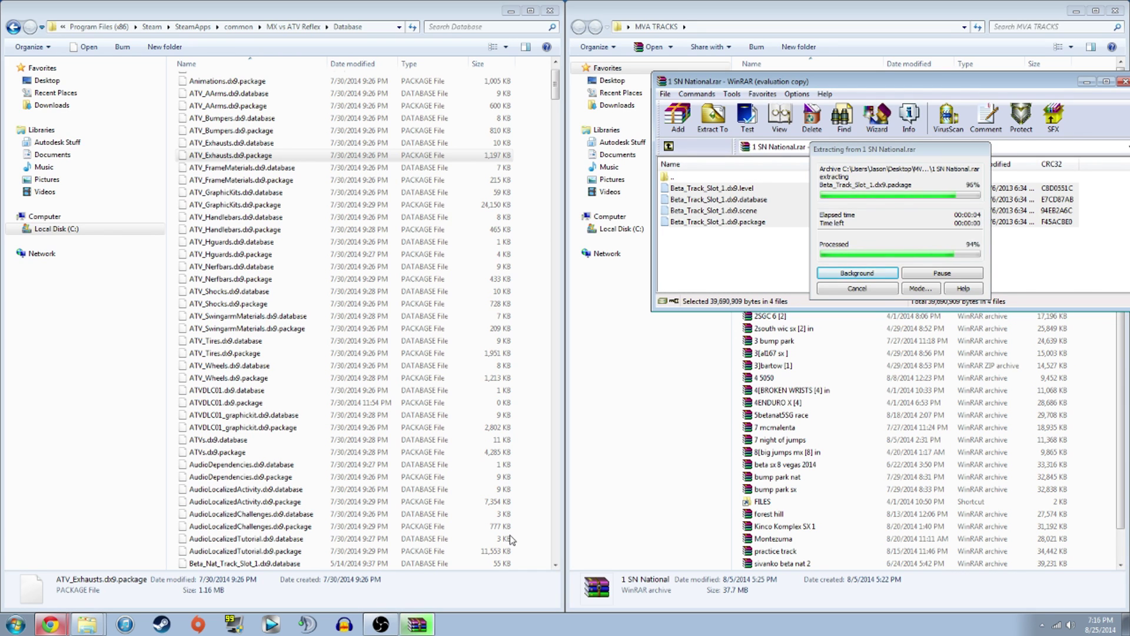
click(455, 447)
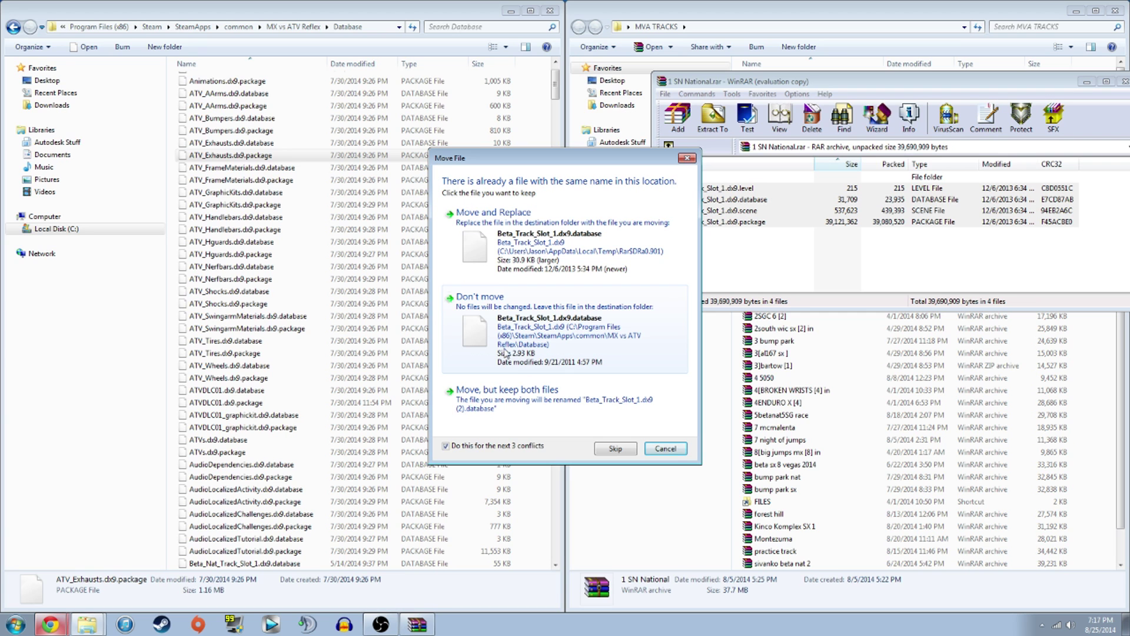
click(518, 253)
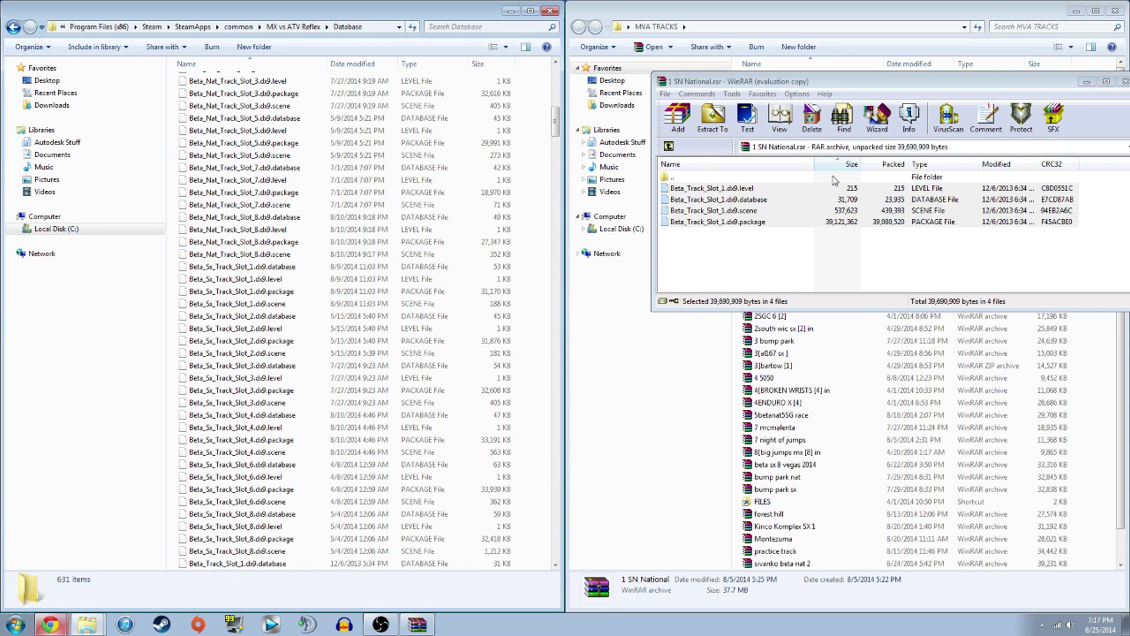
click(1124, 82)
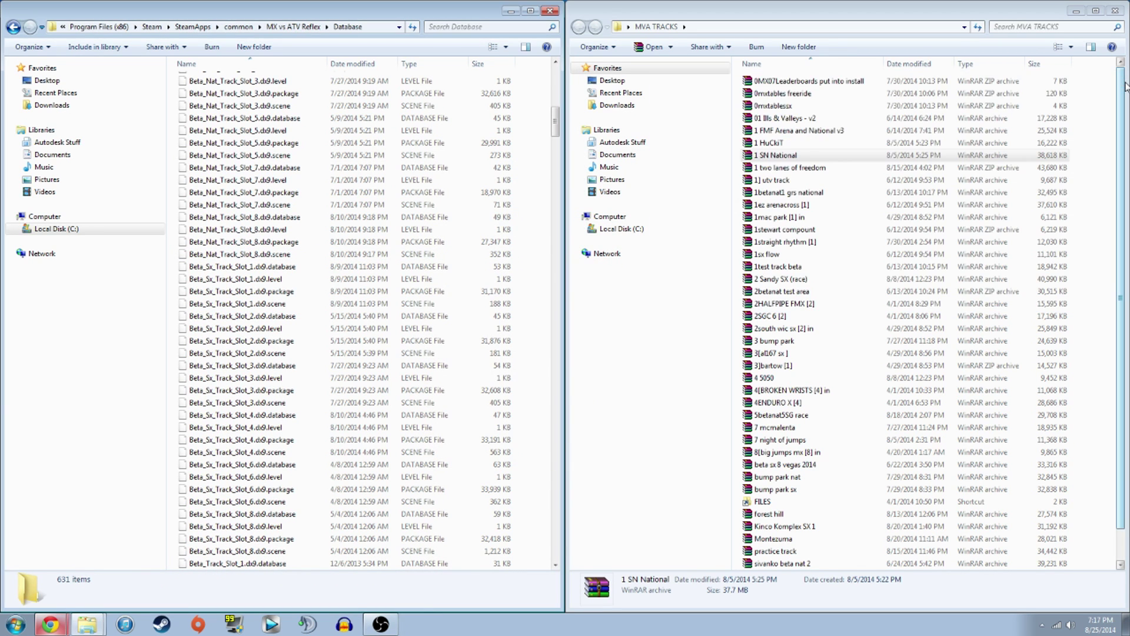